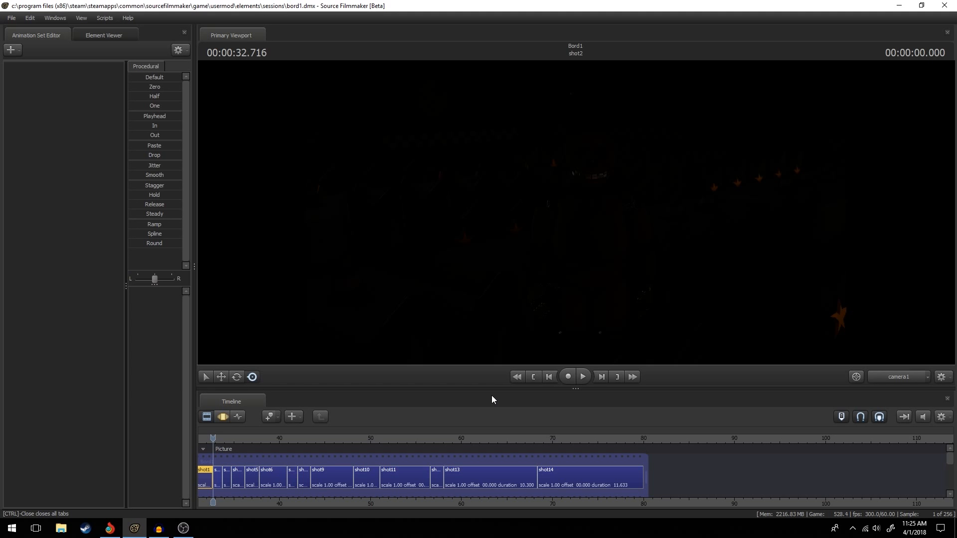
Play the animation from shot2 through shot14, and return the playhead to the start of shot2.
key("space")
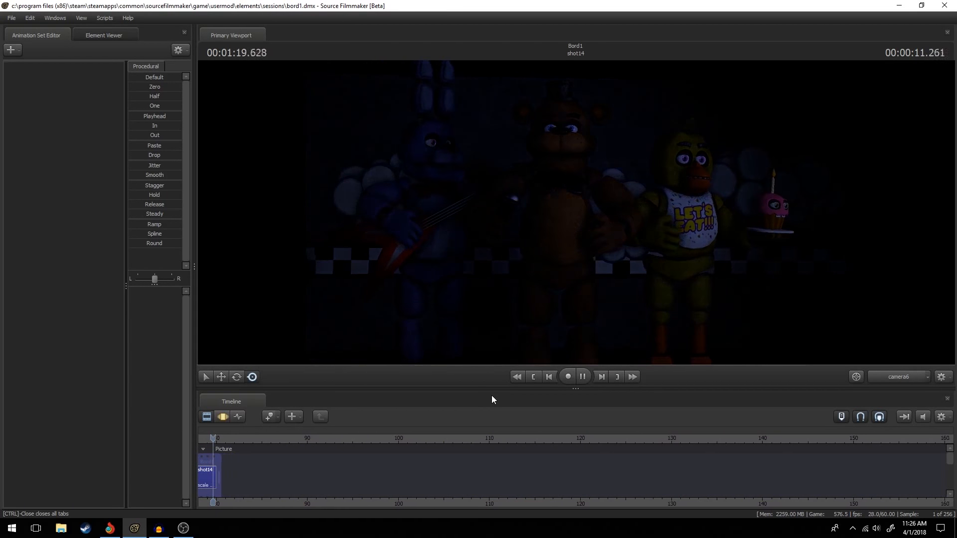
key("Up")
key("Up")
key("Up")
key("Up")
key("Up")
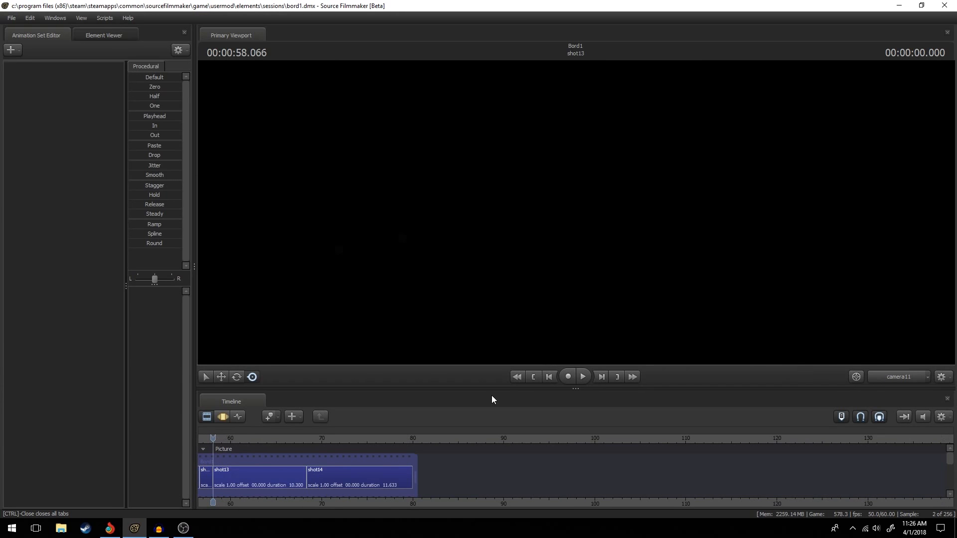
key("Up")
key("Up")
key("Up")
key("Up")
key("Up")
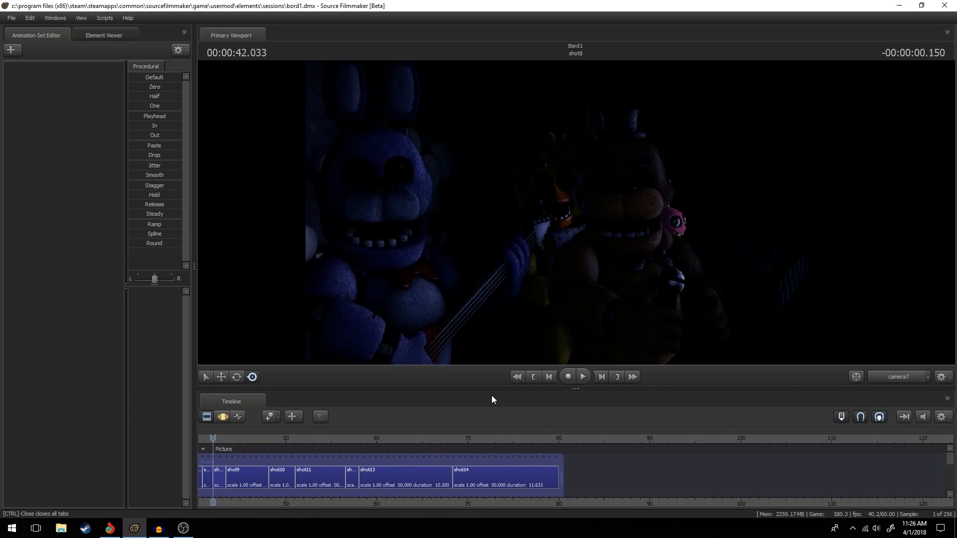
key("Up")
key("Up")
key("Up")
key("Up")
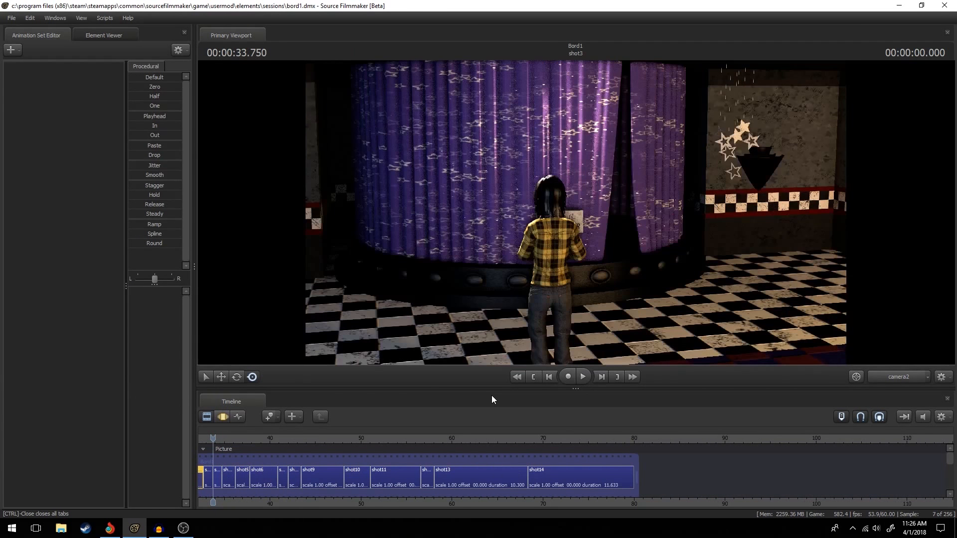
key("Down")
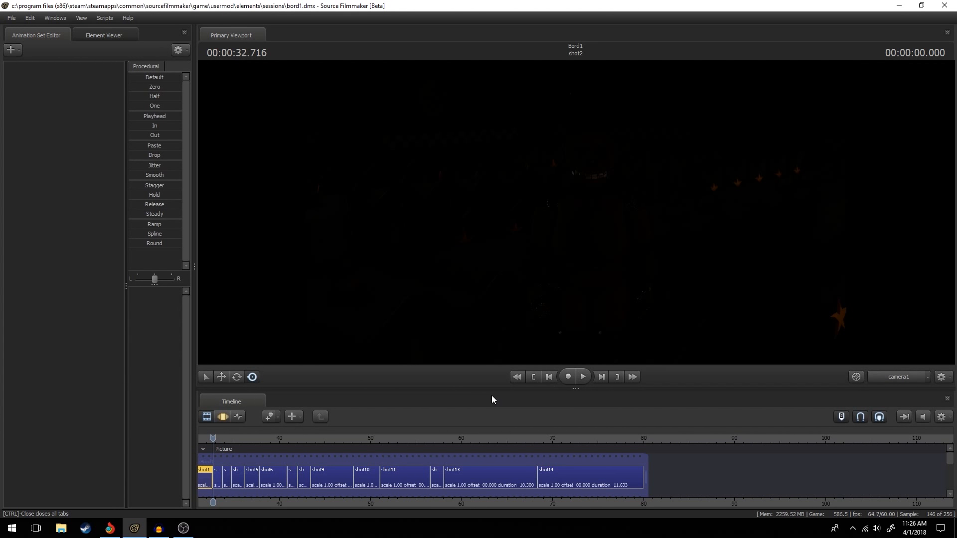
Play shot2 up to 00:00:33.133 and show the animation curves of its spring_bonnie_v21 model in the Graph Editor.
key("space")
key("space")
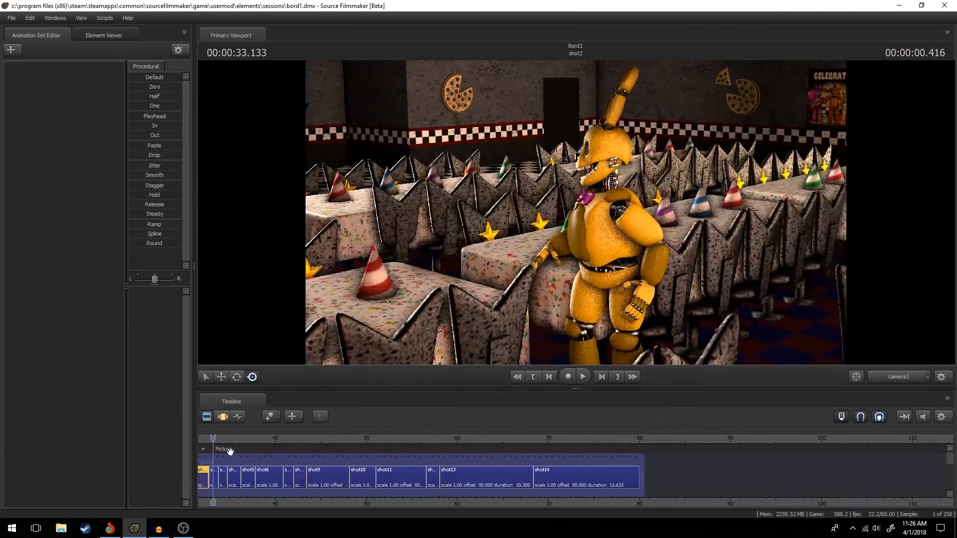
left_click(215, 480)
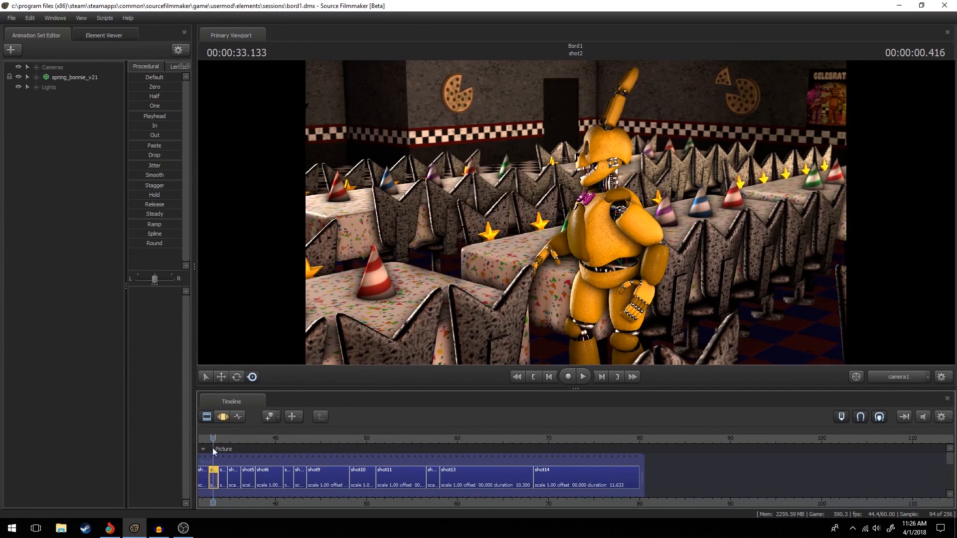
left_click(244, 417)
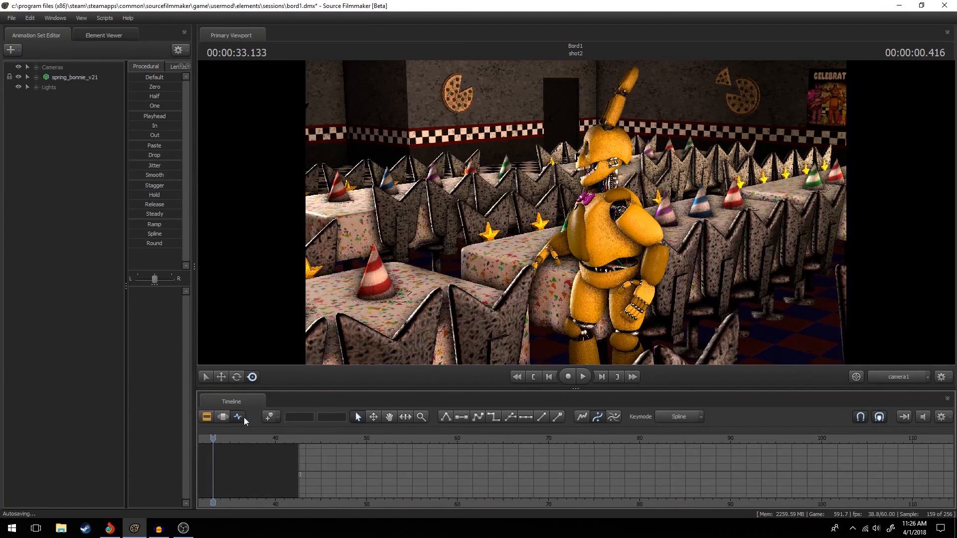
left_click(78, 78)
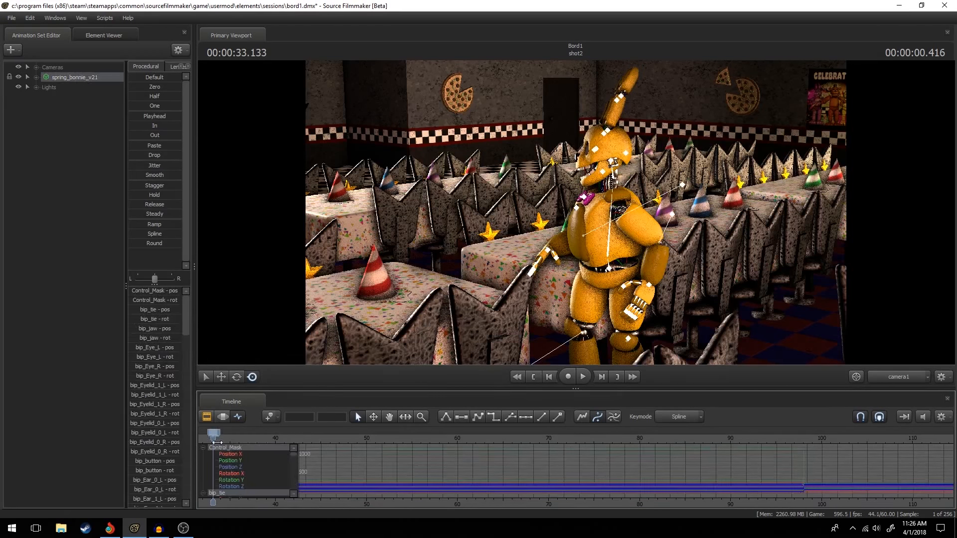
scroll(217, 433, "up", 10)
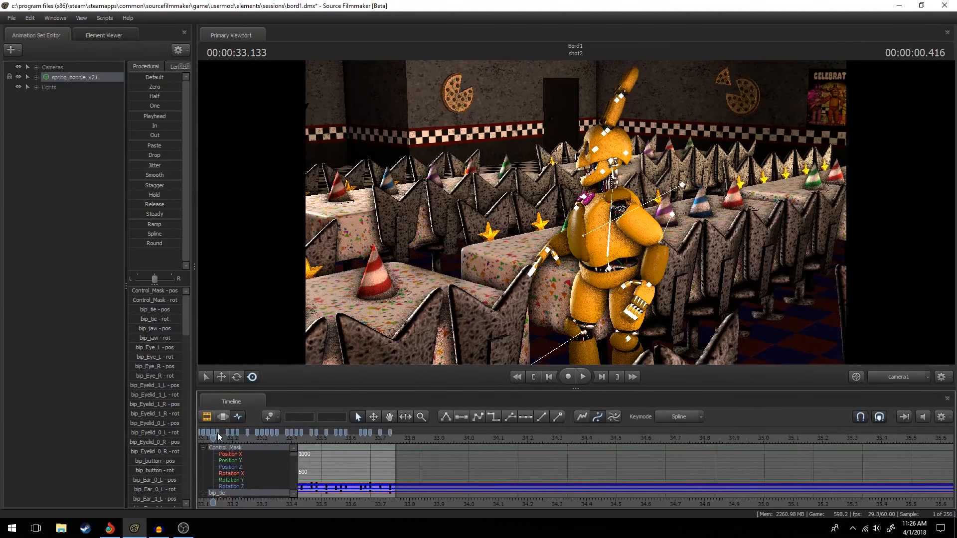
scroll(217, 433, "up", 3)
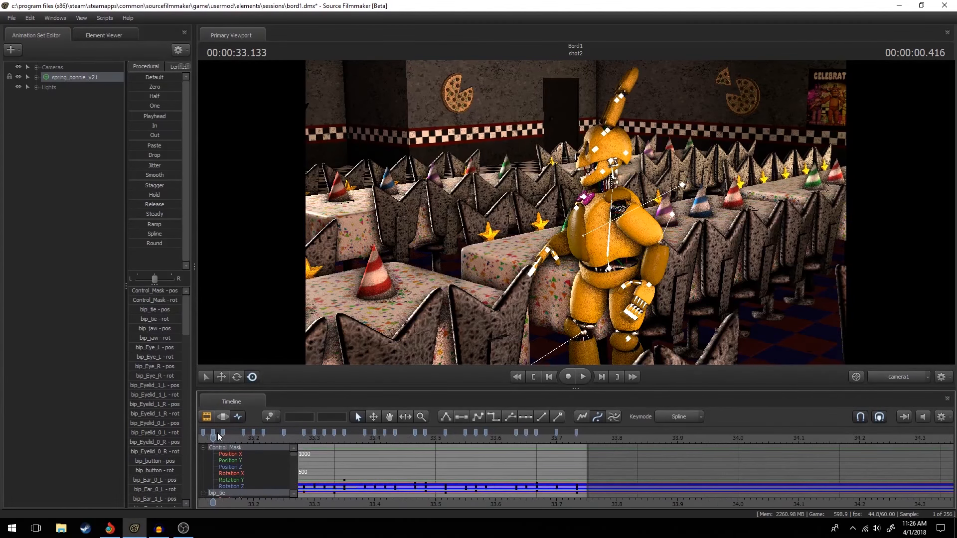
Select the rig_hand_L control with the Move tool and scrub to its keyframe at 00:00:33.250.
left_click(651, 290)
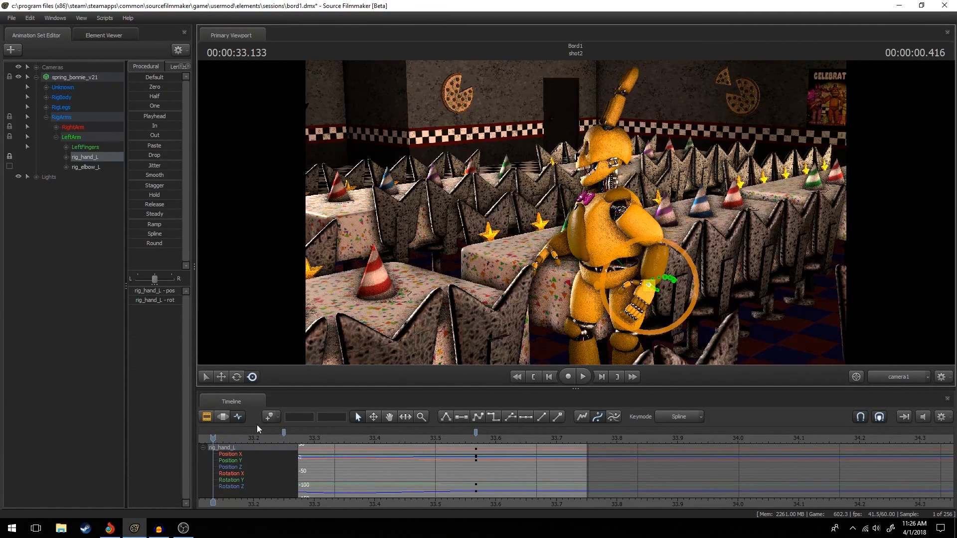
left_click(218, 379)
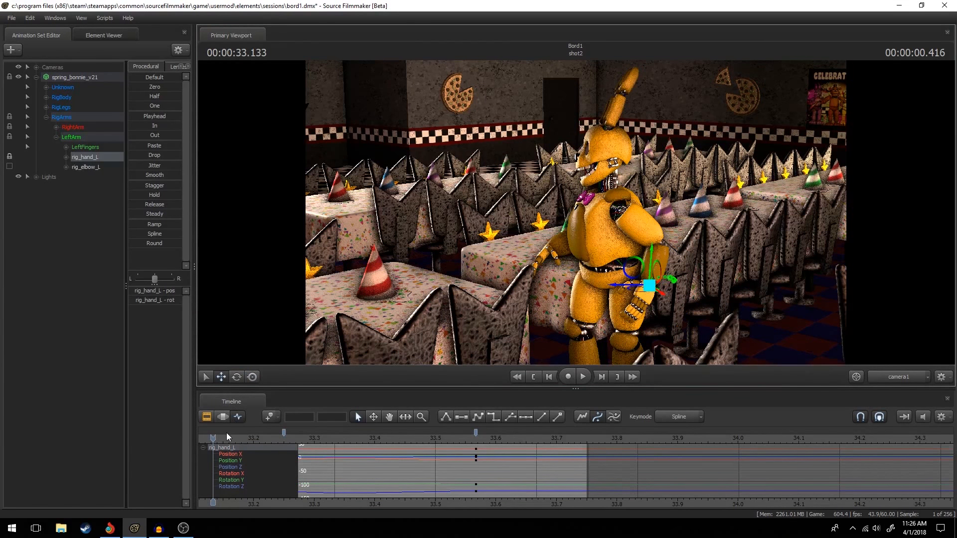
left_click_drag(213, 439, 284, 439)
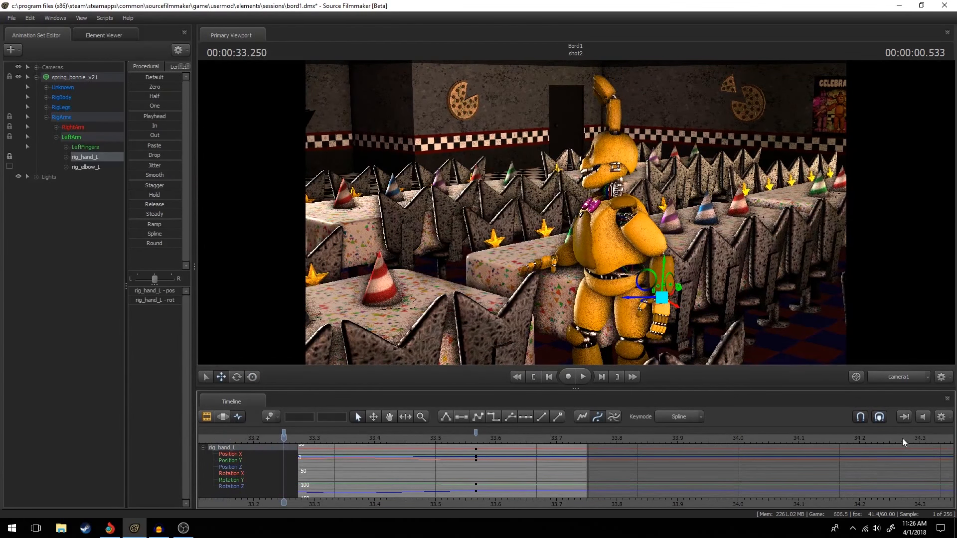
scroll(300, 458, "down", 5)
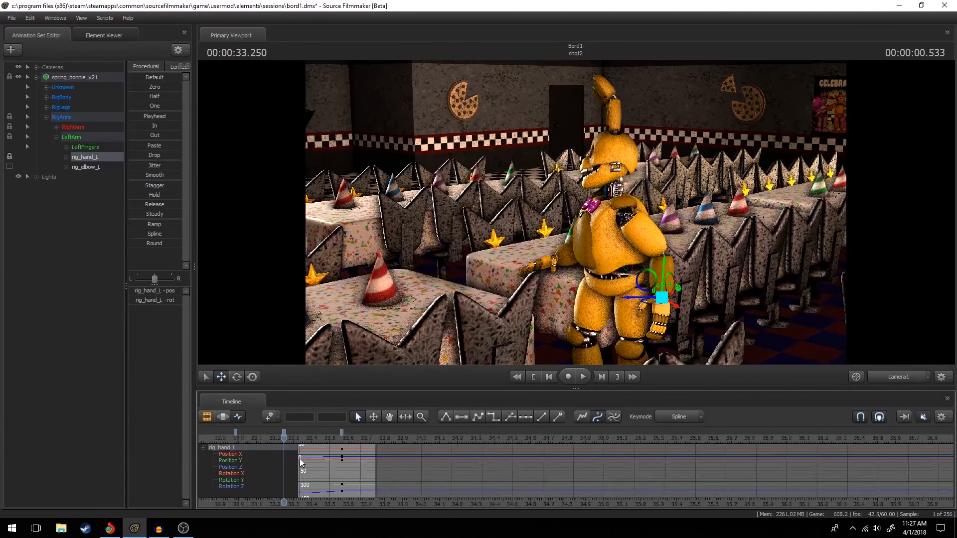
Replay shot2 from its start and place the playhead on the rig_hand_L keyframe at 00:00:32.983.
key("Up")
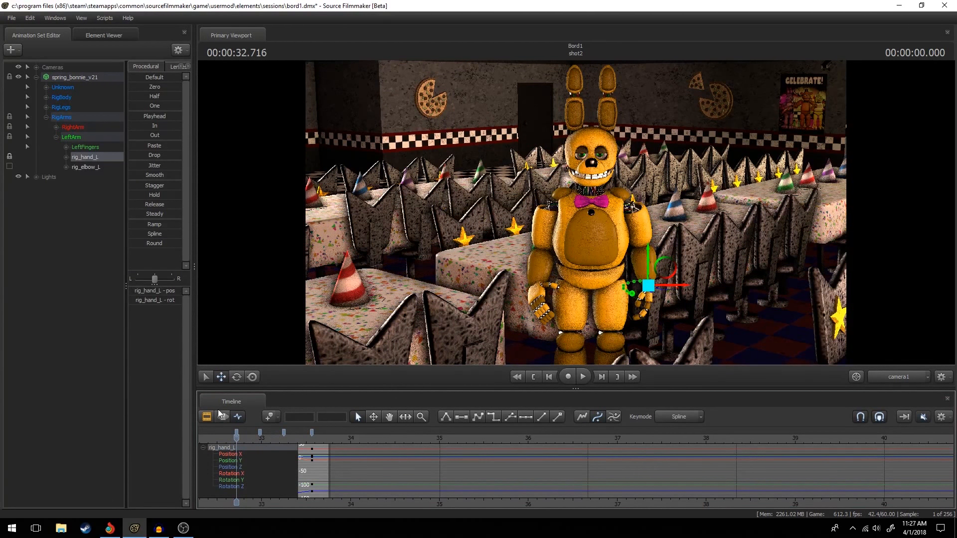
key("space")
key("space")
left_click_drag(289, 452, 261, 463)
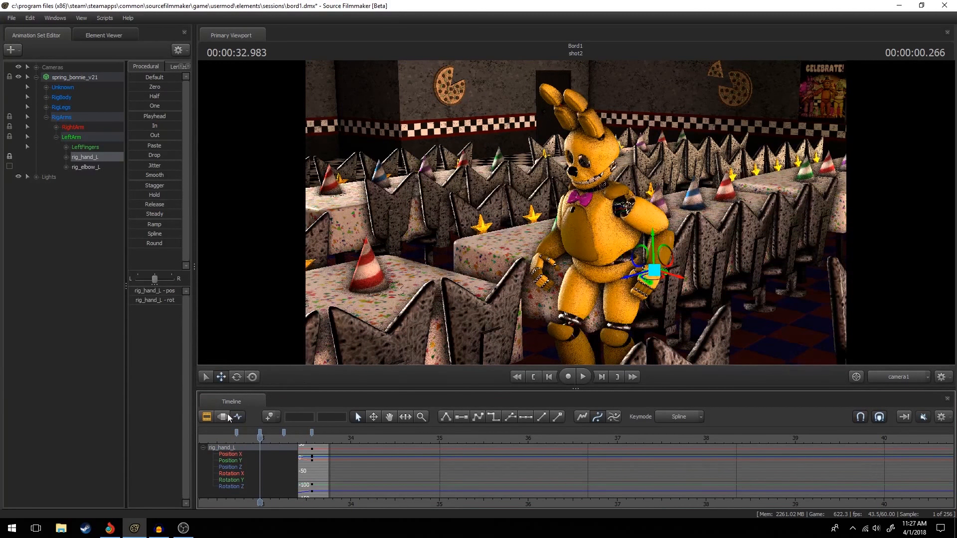
Play on from the Clip Editor into shot4 and show that shot's spring_bonnie_v21 curves in the Graph Editor.
left_click(212, 418)
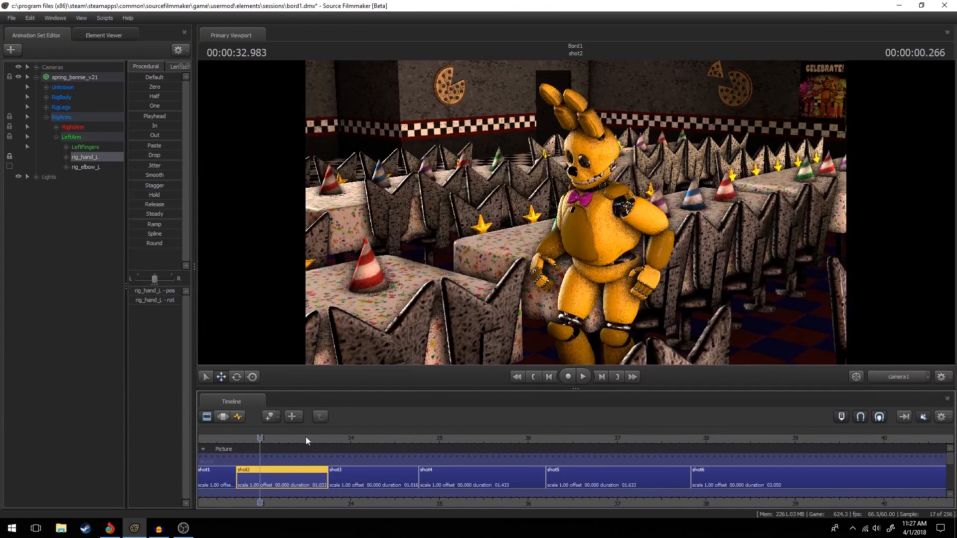
key("space")
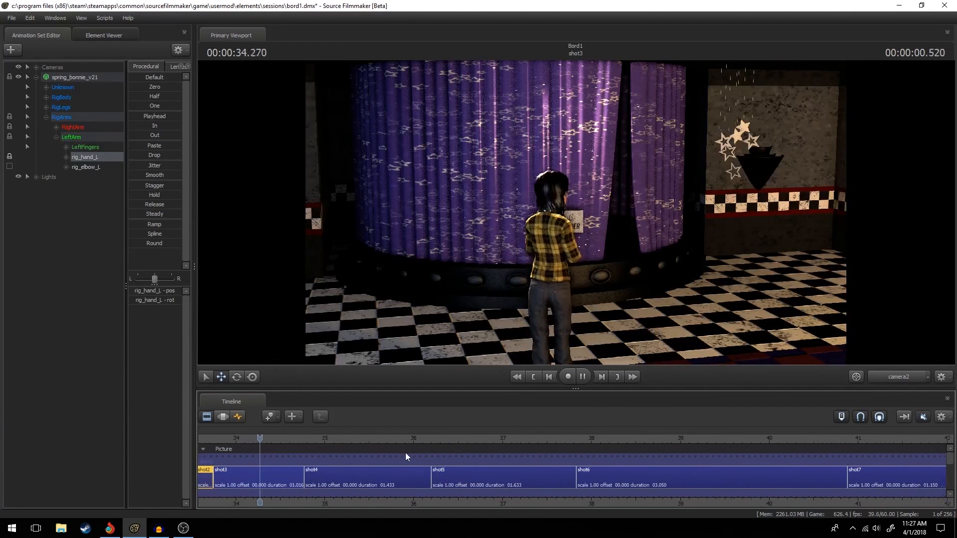
left_click(297, 486)
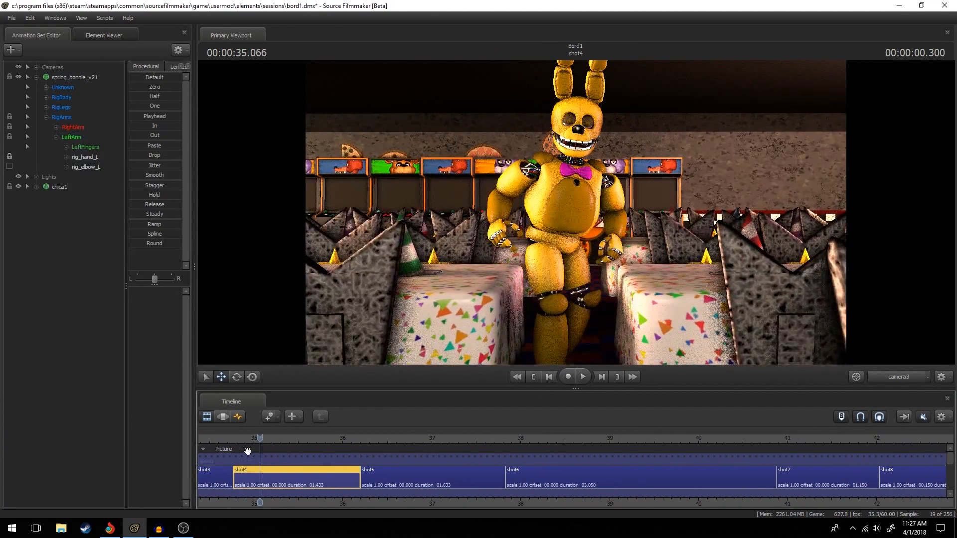
left_click(238, 417)
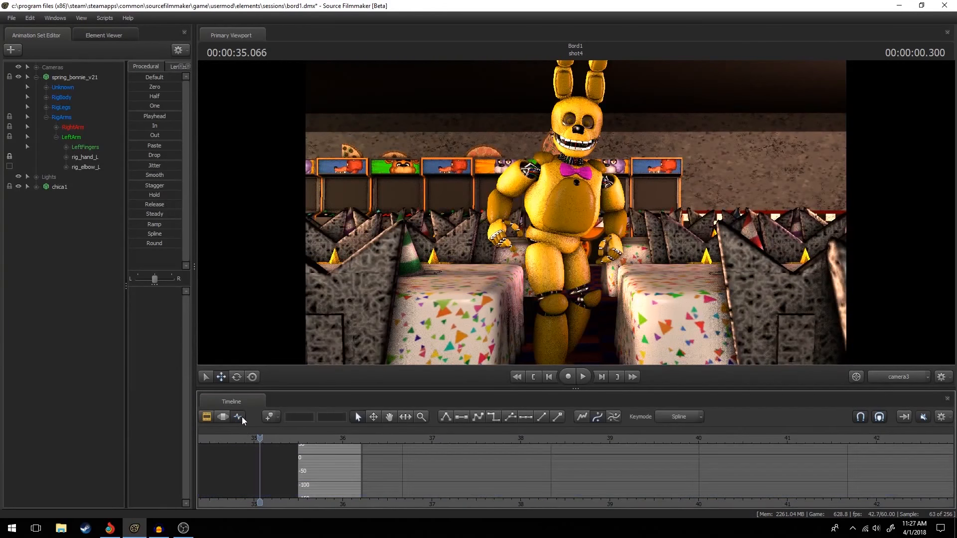
left_click(61, 77)
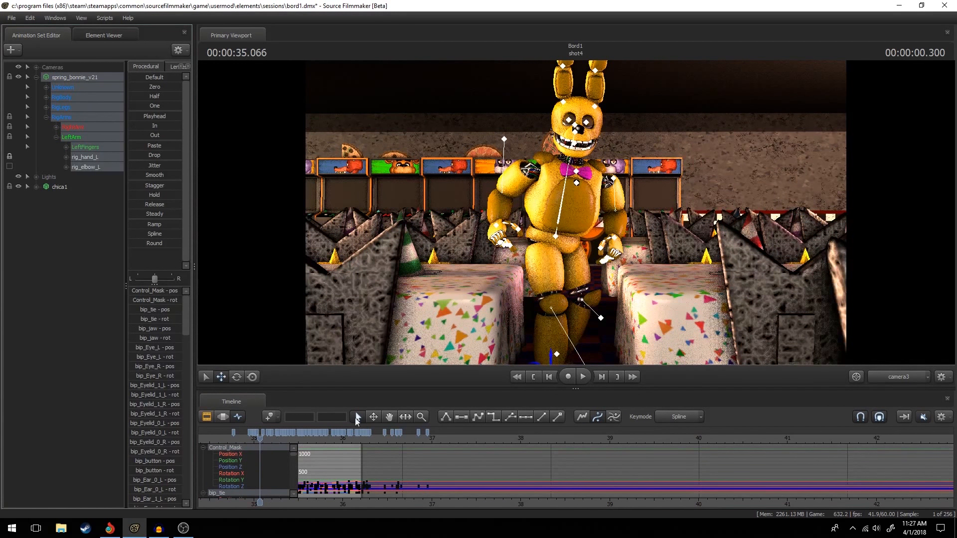
Examine the keyframes of the spine, pelvis, right-hand fingers, neck and bip_Ear_0_L controls in shot4.
left_click(564, 203, "ctrl")
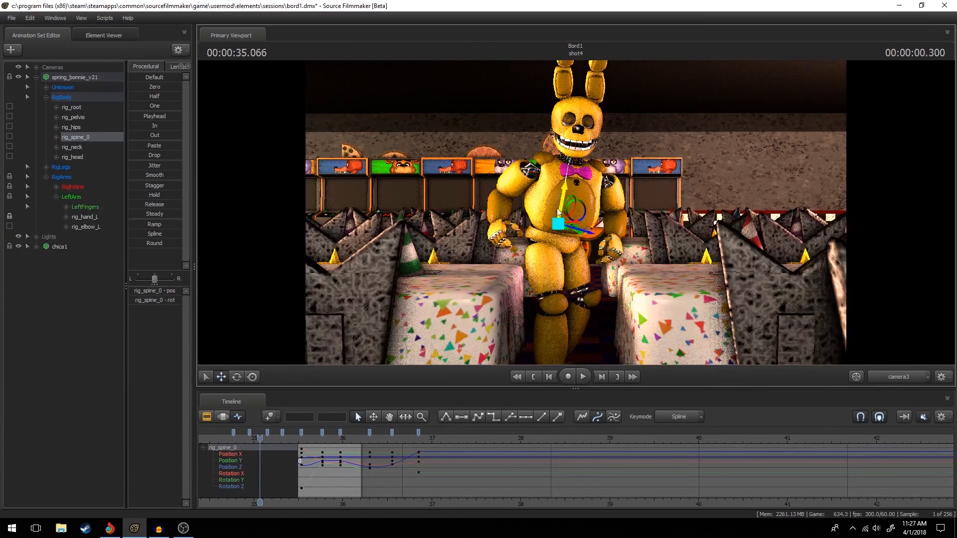
left_click(557, 234, "ctrl")
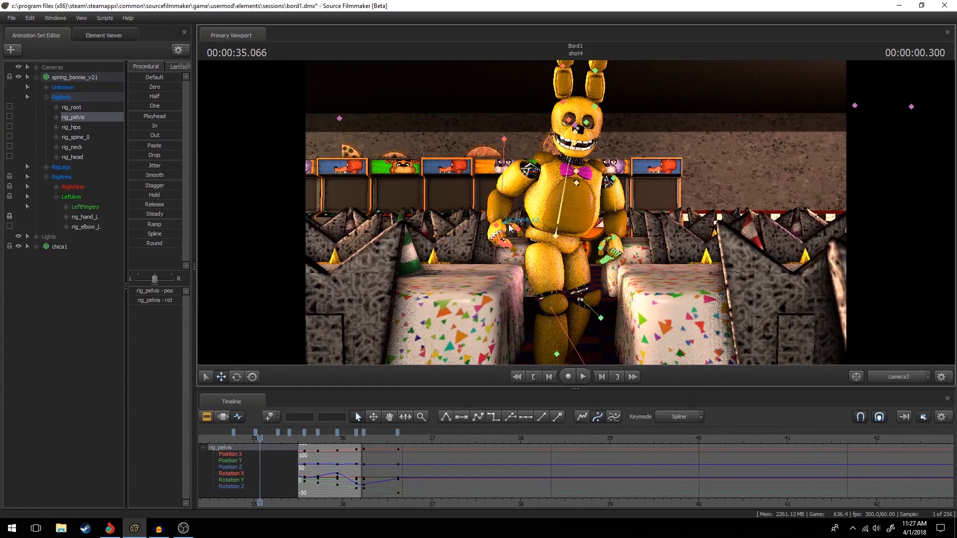
left_click(504, 242)
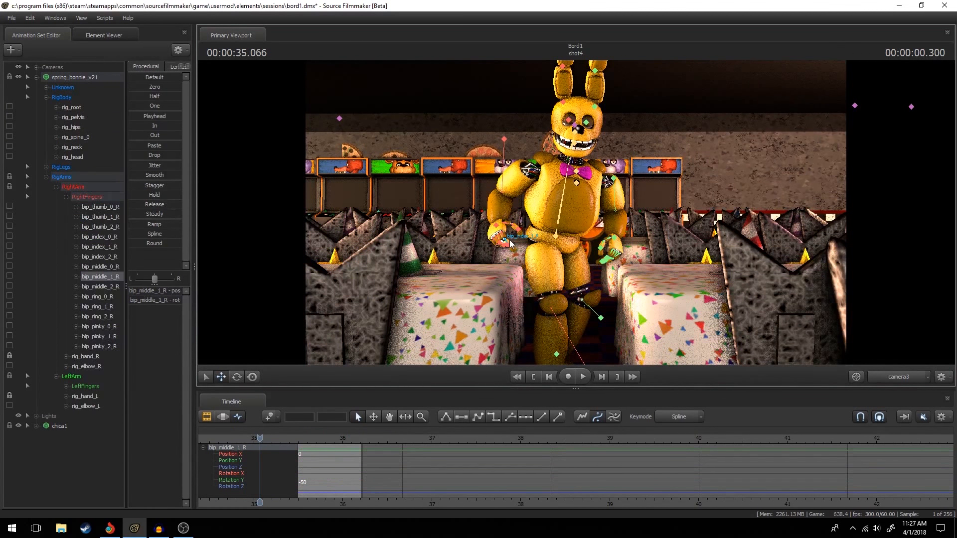
left_click(505, 239)
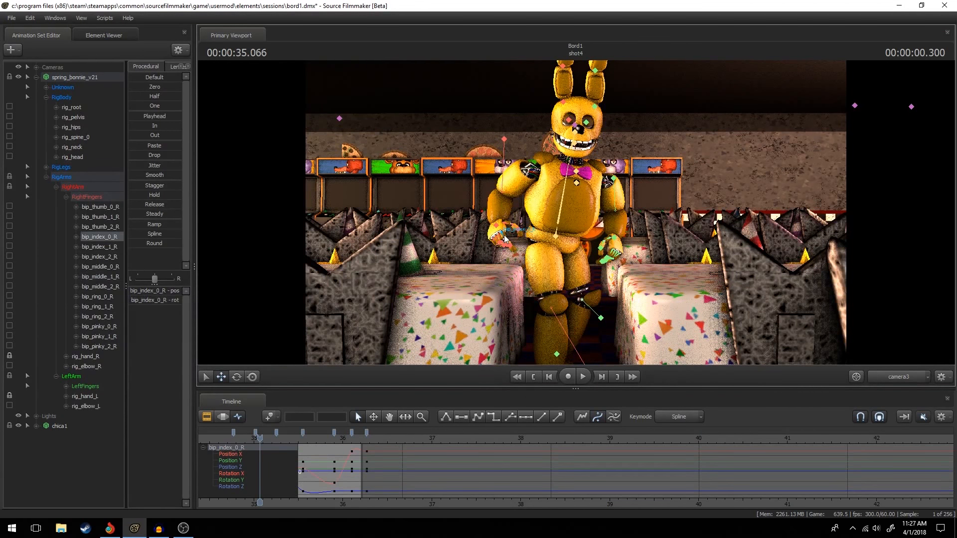
left_click(577, 134)
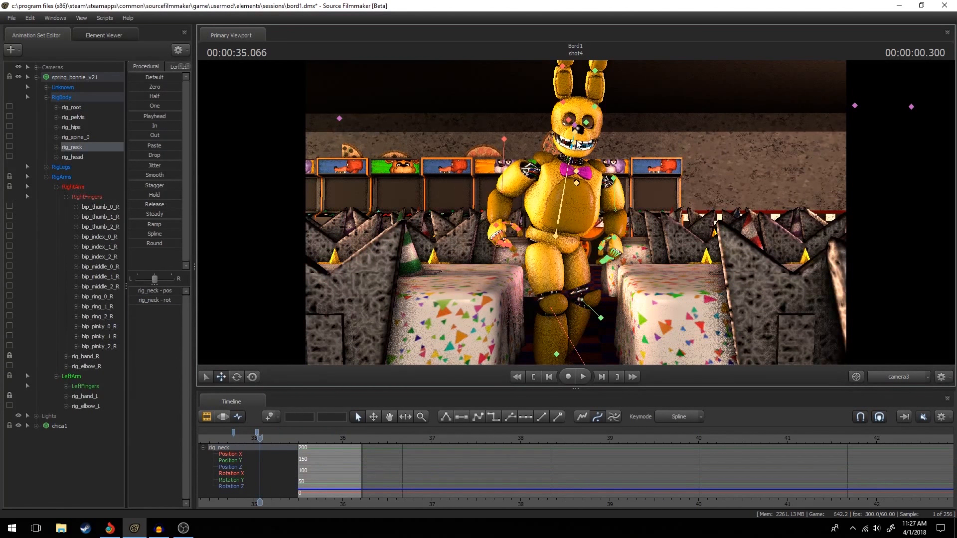
left_click(586, 122)
left_click(595, 106)
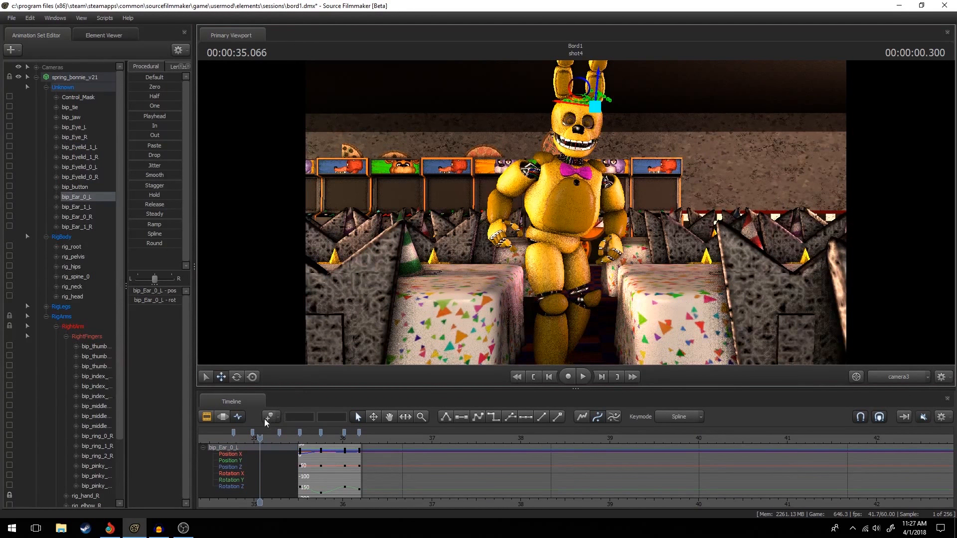
Return to the Clip Editor and play the film from shot4 up to 00:00:37.683 in shot5.
left_click(207, 417)
left_click(223, 417)
left_click(207, 417)
key("space")
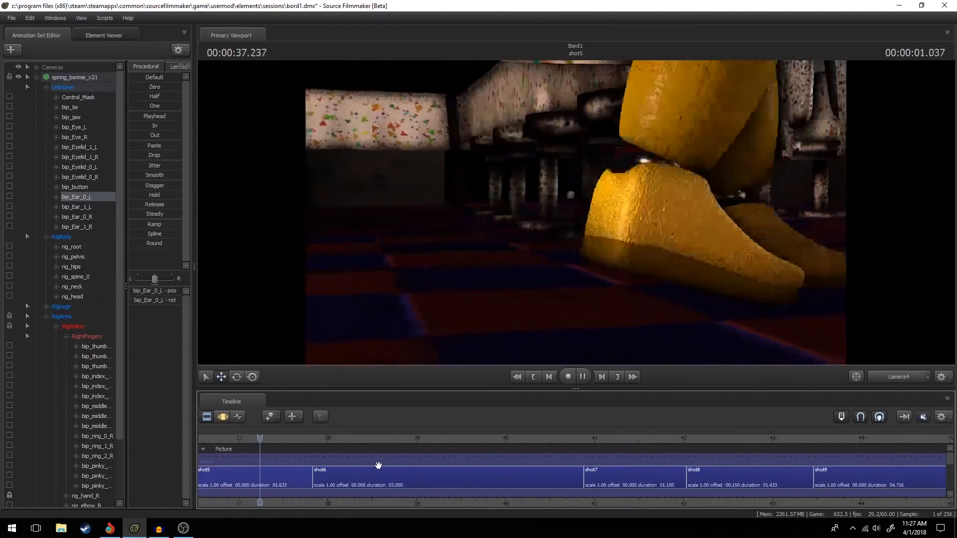
key("space")
scroll(309, 451, "down", 5)
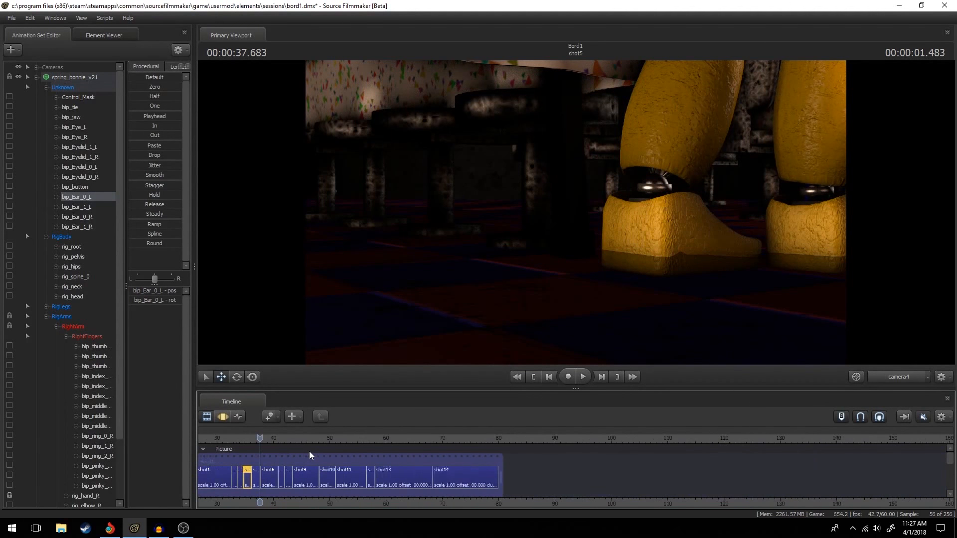
scroll(309, 451, "up", 3)
scroll(284, 463, "down", 2)
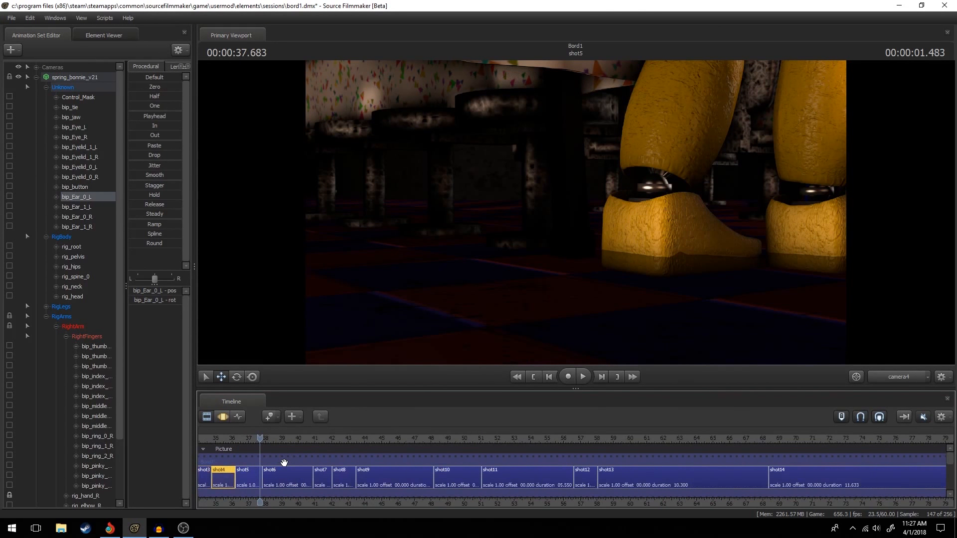
Replay the film from shot2 into shot3, and scrub the playhead to 00:00:35.016 in shot4.
key("Up")
key("Up")
key("Up")
key("Up")
key("Up")
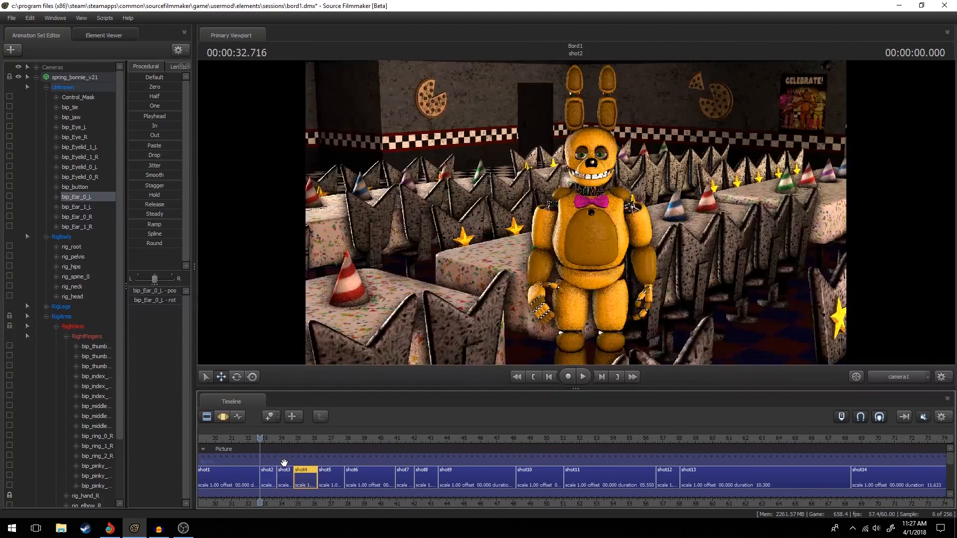
key("Down")
key("space")
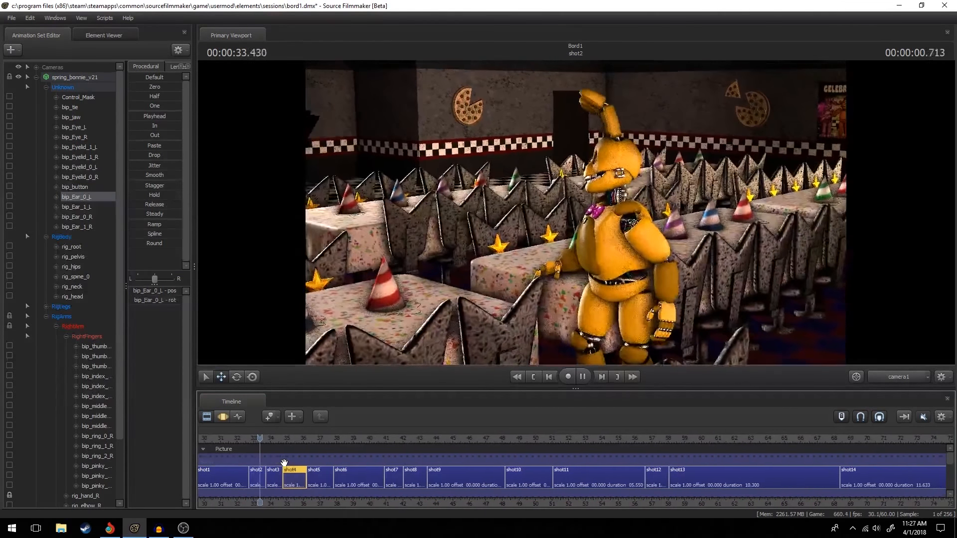
key("space")
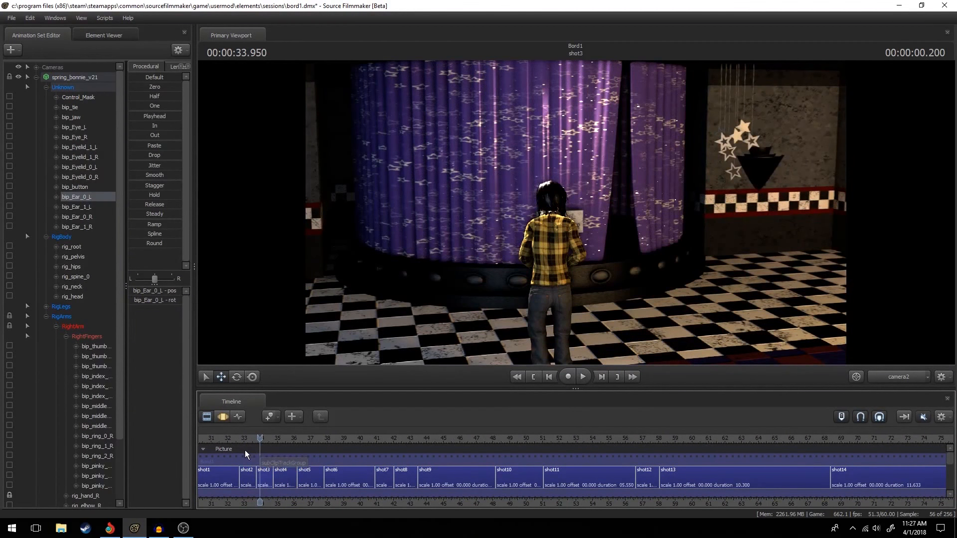
mouse_move(259, 444)
left_mouse_down()
mouse_move(245, 445)
mouse_move(322, 445)
mouse_move(277, 445)
left_mouse_up()
scroll(306, 459, "down", 3)
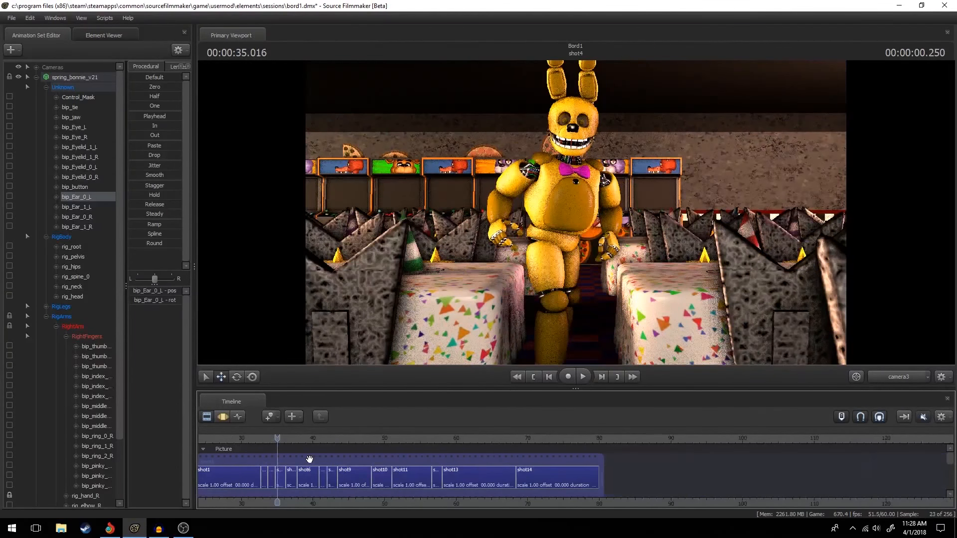
Scrub the playhead back from shot4 to 00:00:33.383 in shot2.
scroll(305, 461, "up", 3)
scroll(283, 478, "down", 3)
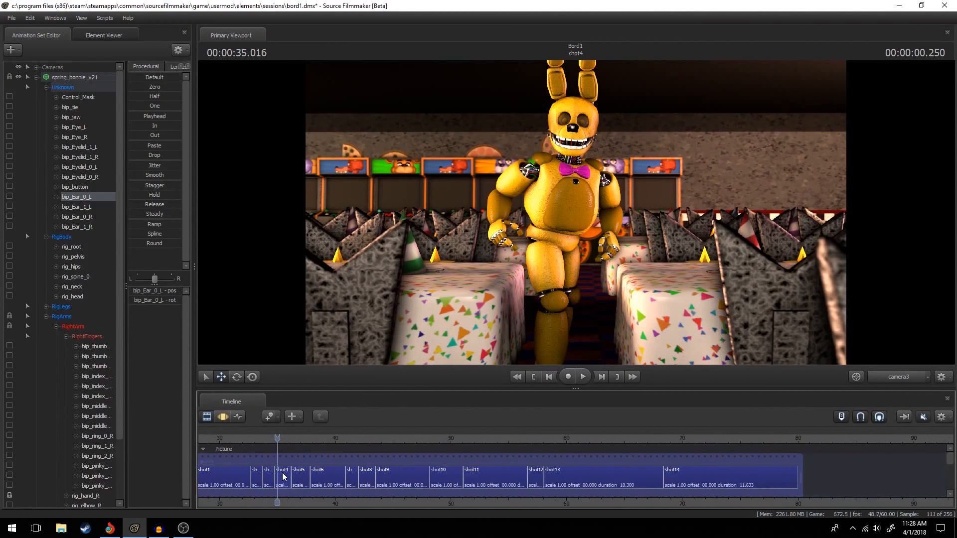
scroll(283, 477, "up", 1)
mouse_move(278, 447)
left_mouse_down()
mouse_move(249, 445)
mouse_move(259, 445)
left_mouse_up()
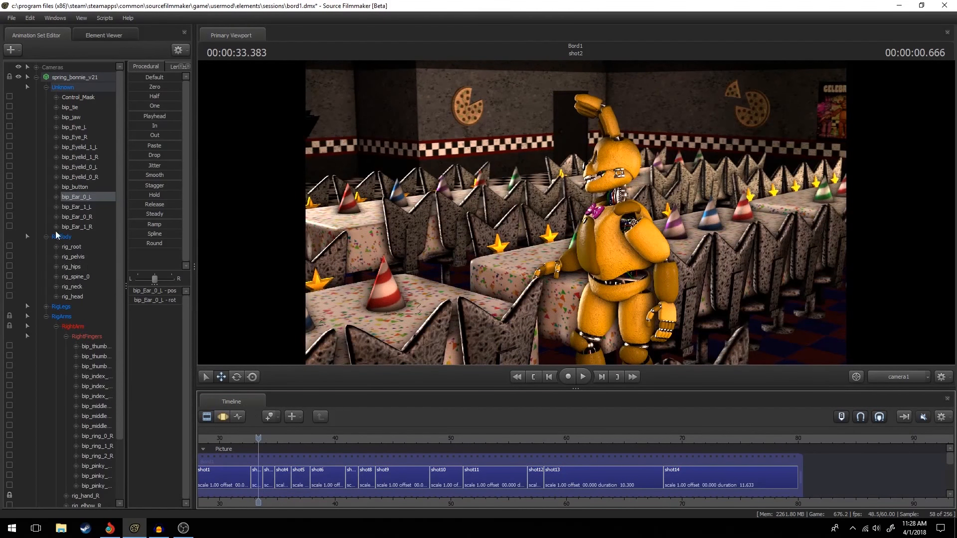
Create a new session named tuoriol with a framerate of 60, saving the changes to the bord1 session.
left_click(9, 18)
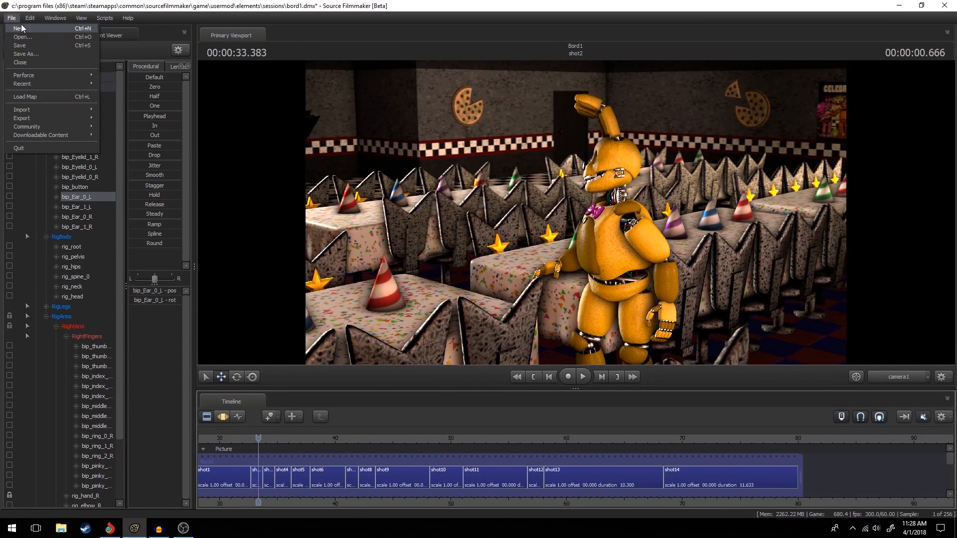
left_click(53, 27)
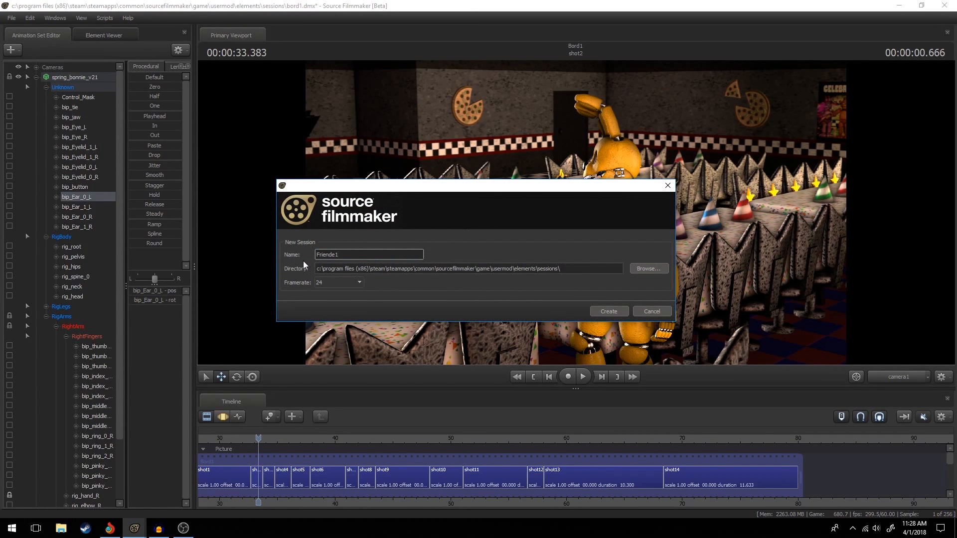
type("tuo")
left_click(347, 283)
left_click(334, 366)
left_click(335, 285)
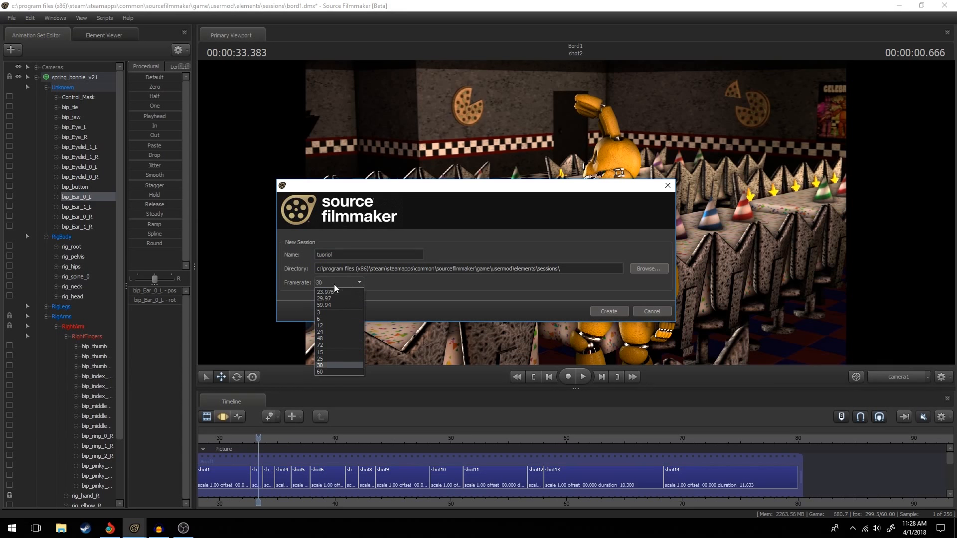
left_click(331, 372)
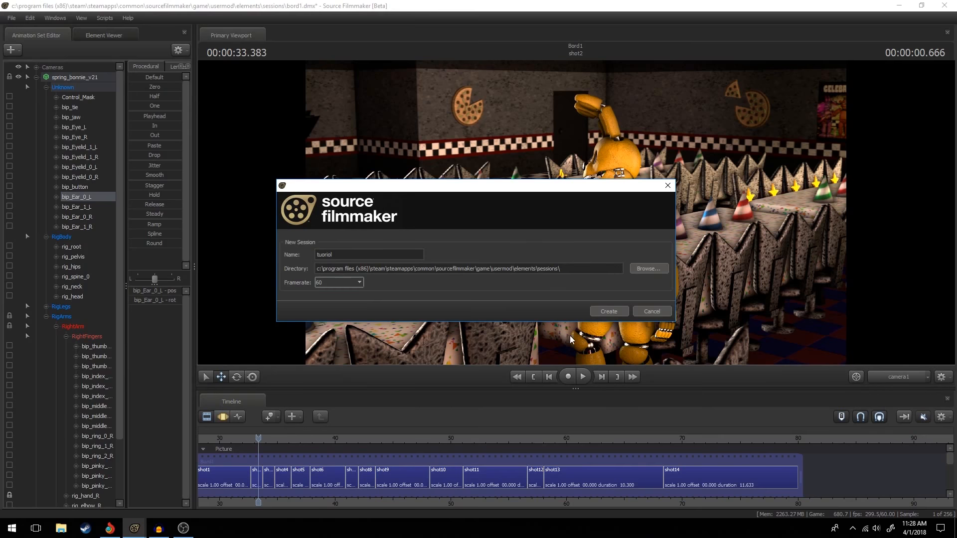
left_click(609, 312)
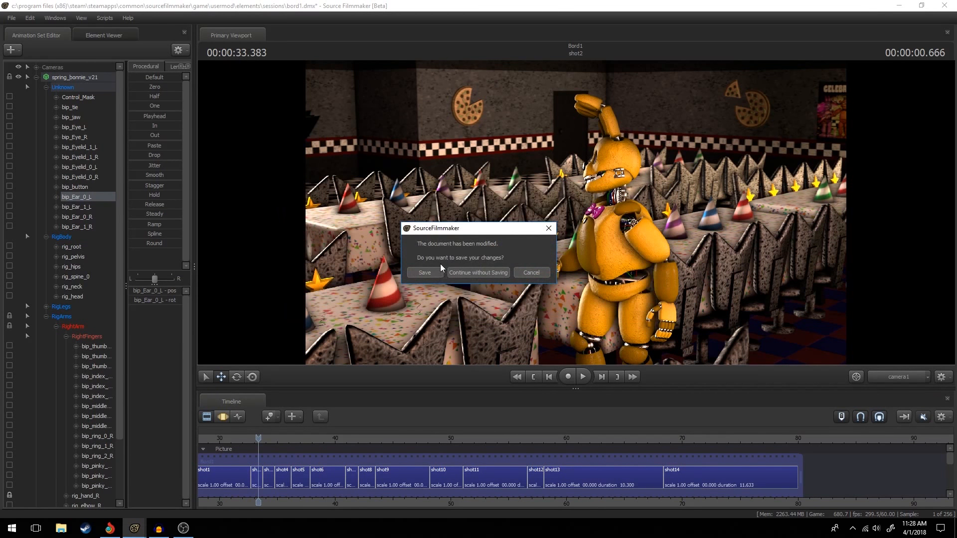
left_click(429, 272)
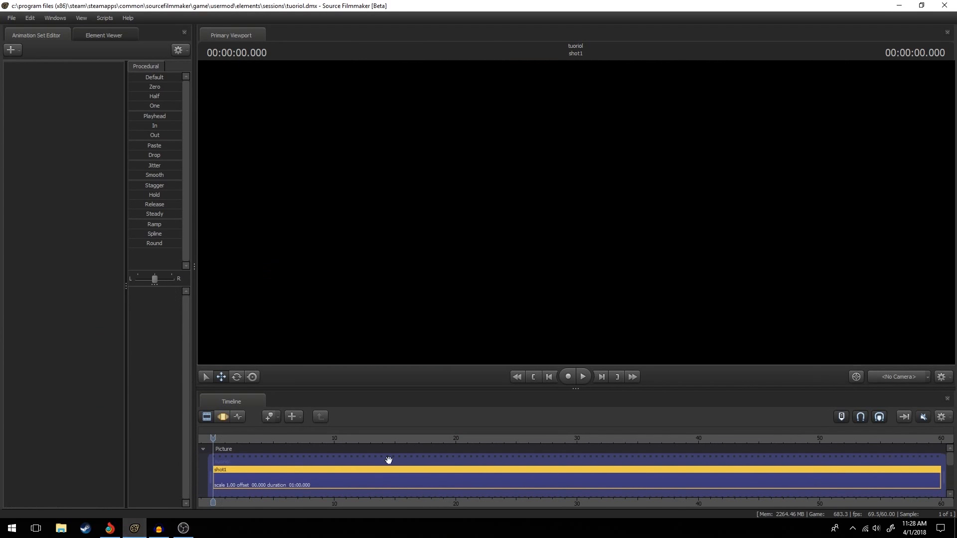
scroll(403, 455, "up", 5)
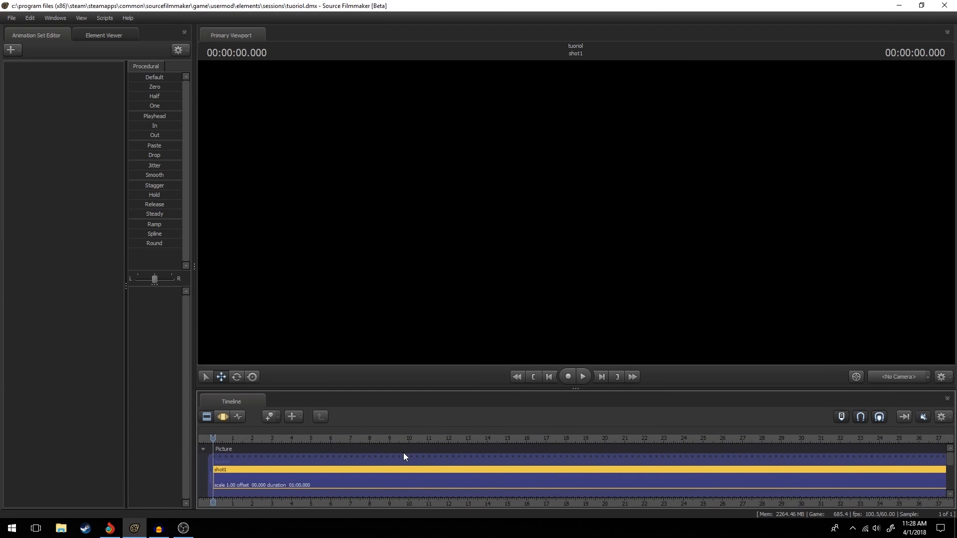
scroll(405, 454, "down", 5)
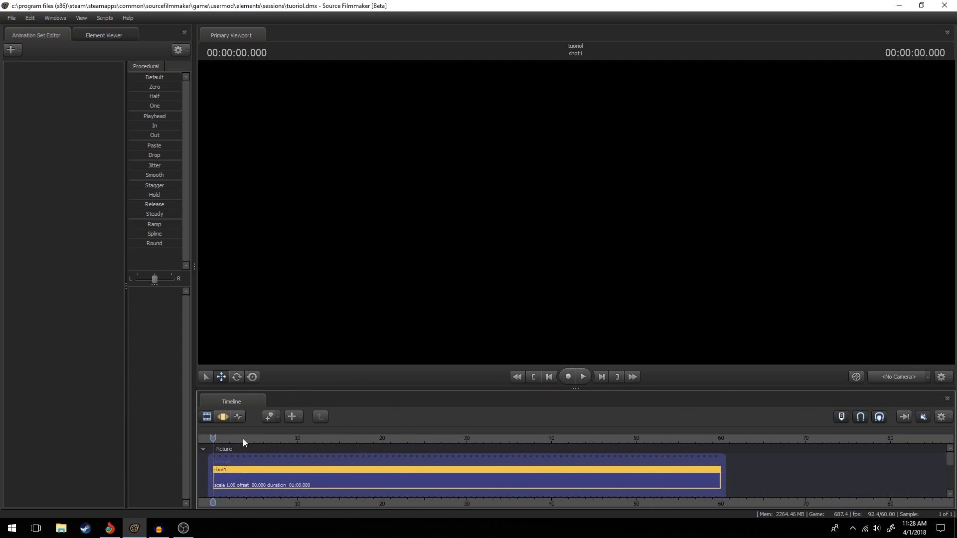
left_click_drag(212, 437, 220, 475)
key("Home")
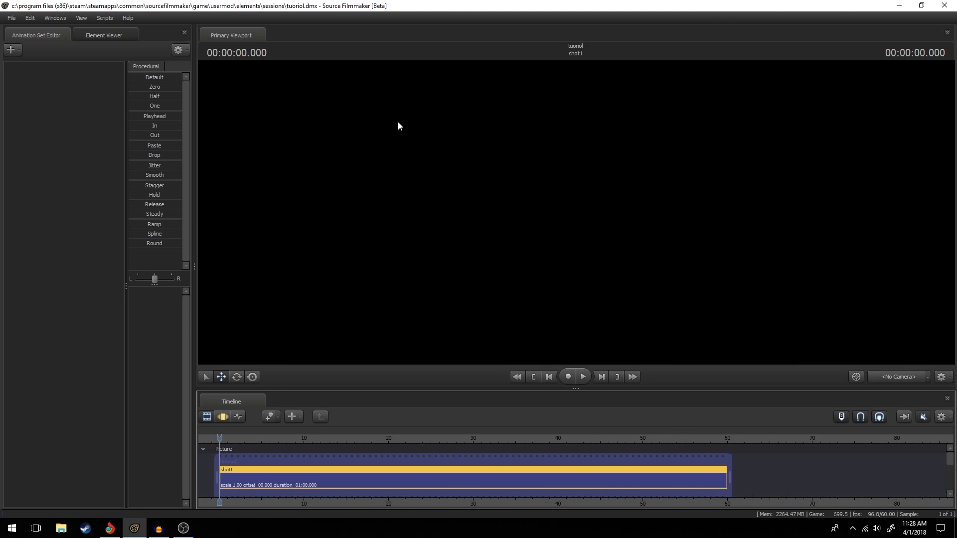
Open the developer console for the new session.
key("grave")
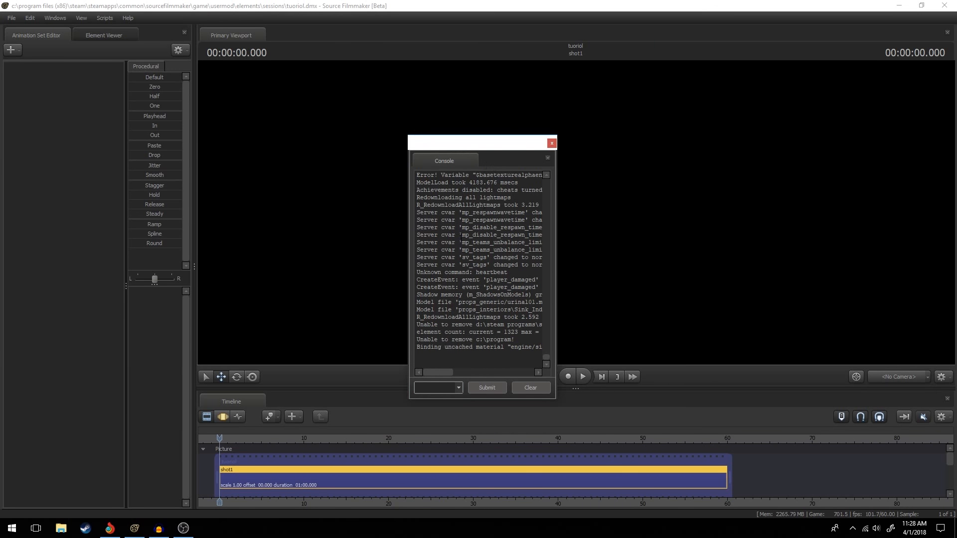